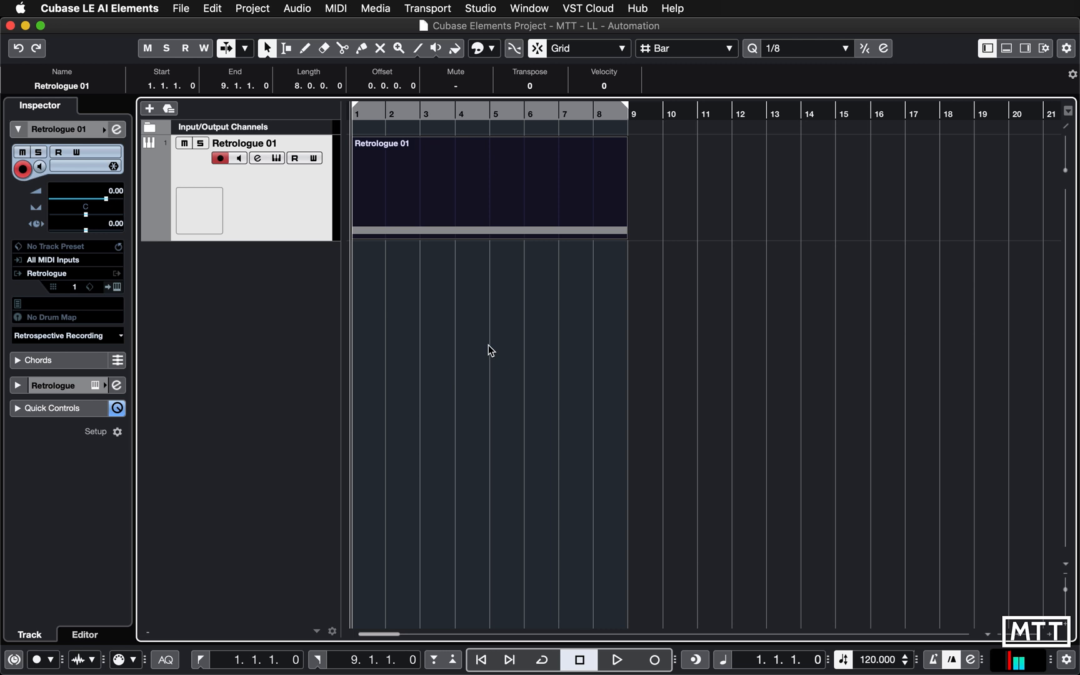
Play a short stretch of the Retrologue 01 part and open its instrument editor
{"action": "key", "text": "space"}
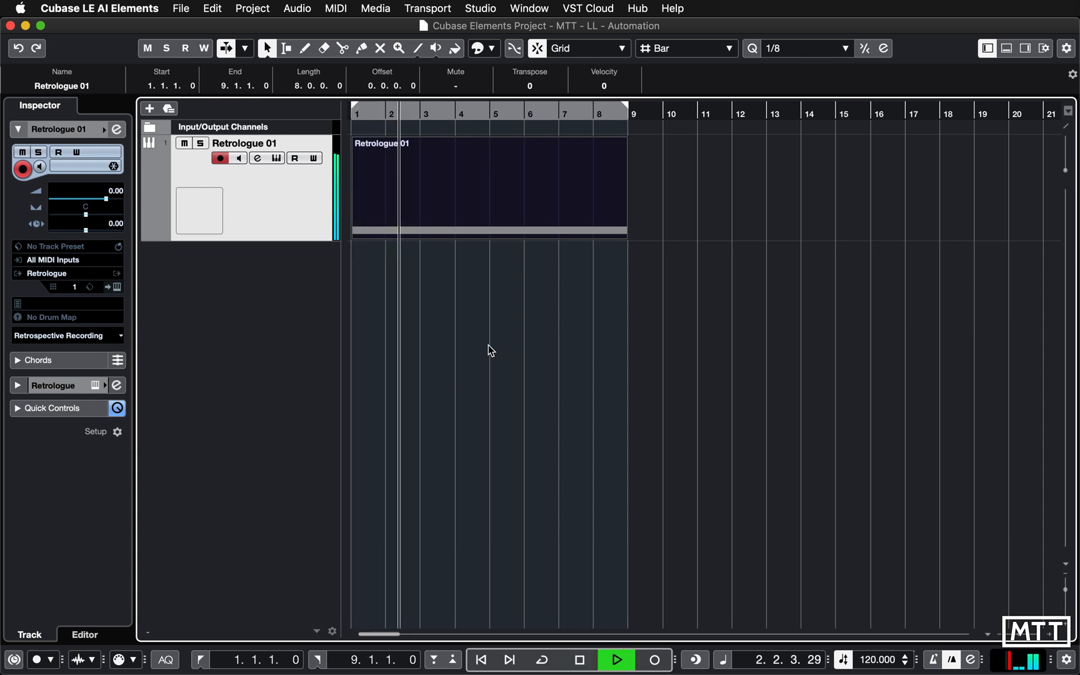
{"action": "key", "text": "space"}
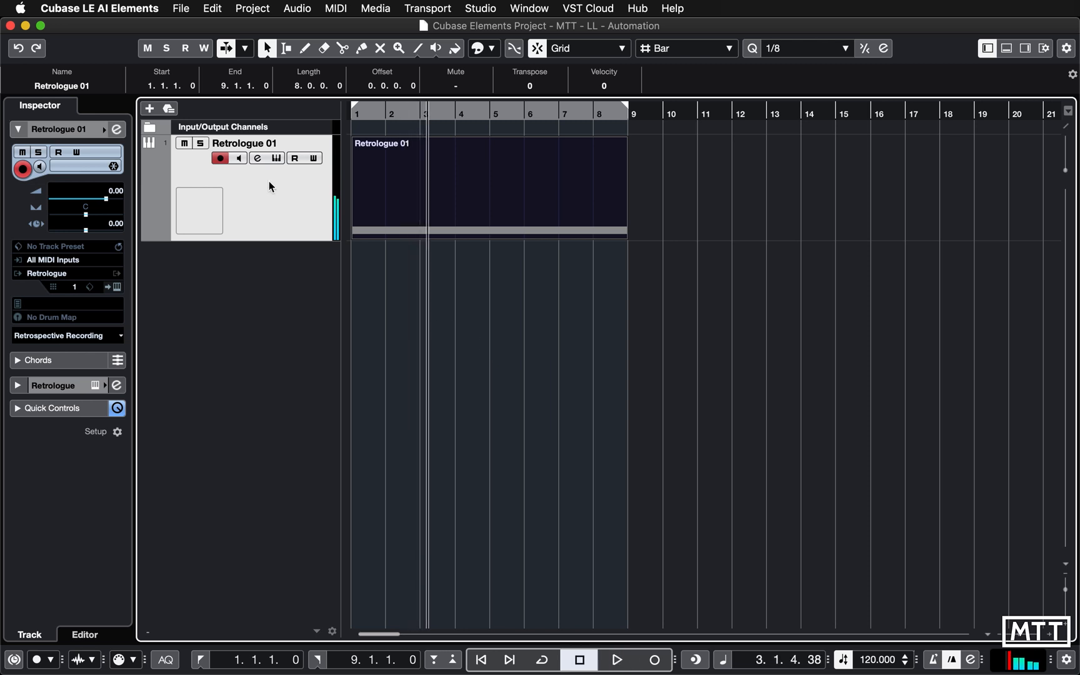
{"action": "left_click", "coordinate": [277, 159]}
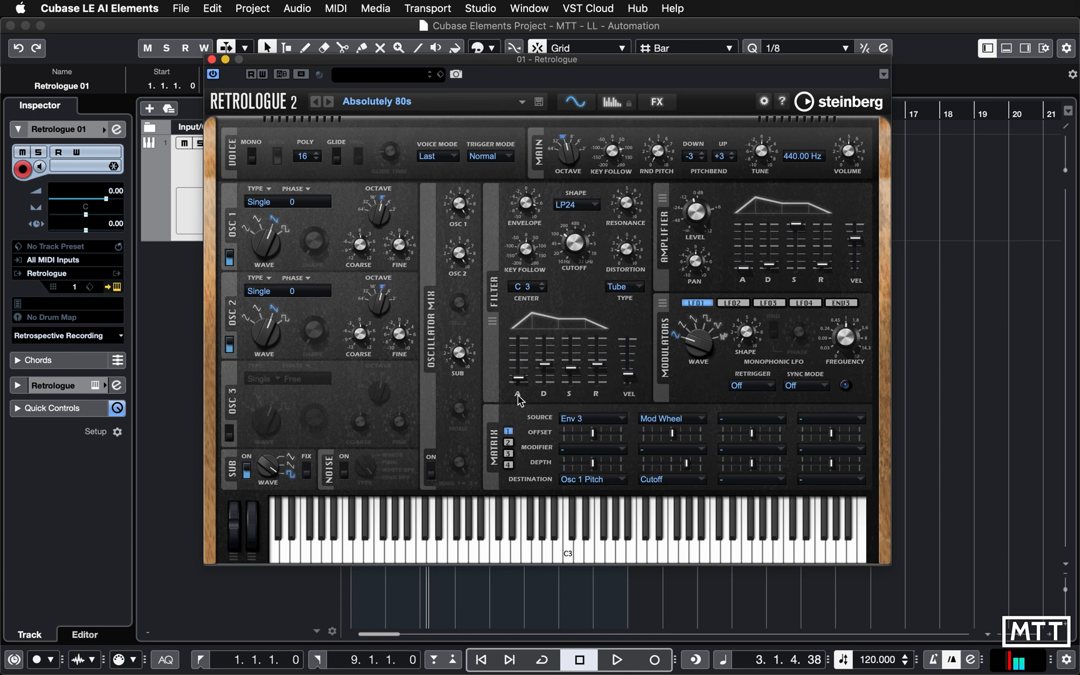
Change the Osc 1 waveform and restore the Absolutely 80s preset by stepping one preset forward and back
{"action": "mouse_move", "coordinate": [456, 269]}
{"action": "mouse_move", "coordinate": [581, 246]}
{"action": "mouse_move", "coordinate": [524, 250]}
{"action": "mouse_move", "coordinate": [610, 214]}
{"action": "left_click_drag", "start_coordinate": [262, 245], "coordinate": [265, 308]}
{"action": "mouse_move", "coordinate": [363, 275]}
{"action": "mouse_move", "coordinate": [321, 252]}
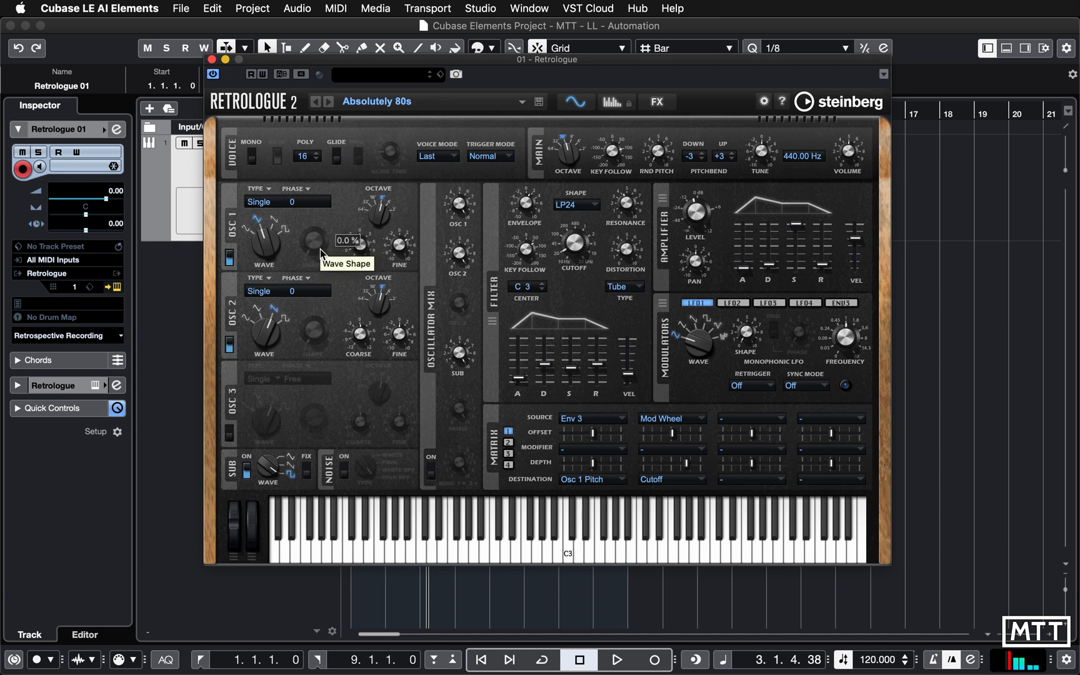
{"action": "left_click", "coordinate": [330, 102]}
{"action": "left_click", "coordinate": [316, 102]}
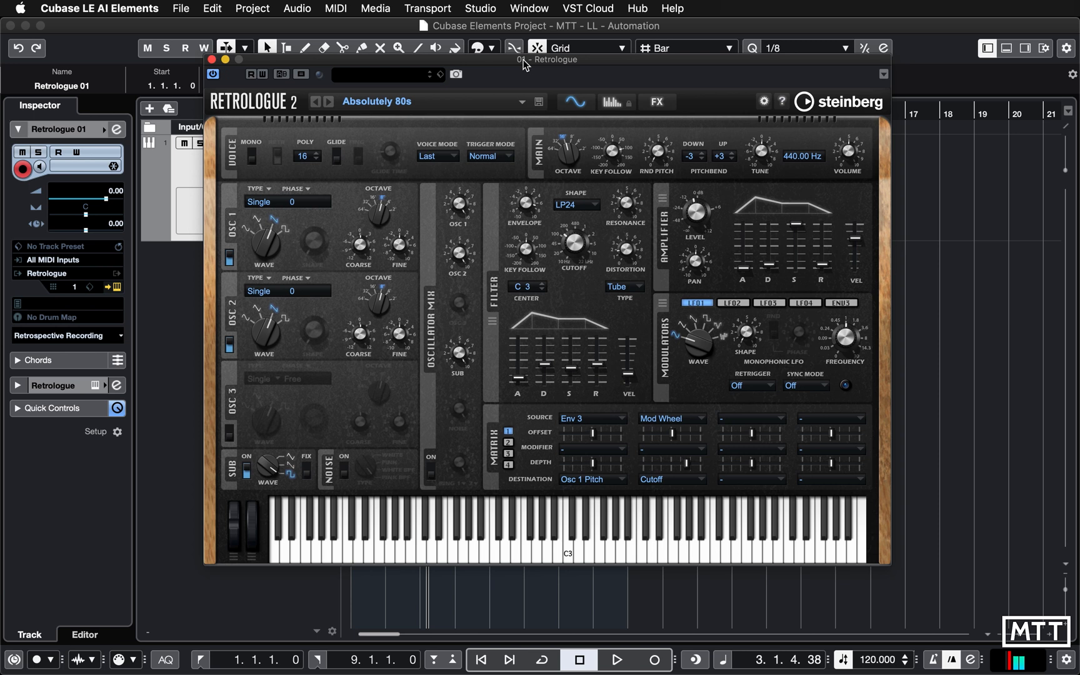
Move the Retrologue window clear of the track list and lower the filter cutoff to 10 Hz
{"action": "left_click_drag", "start_coordinate": [524, 65], "coordinate": [677, 133]}
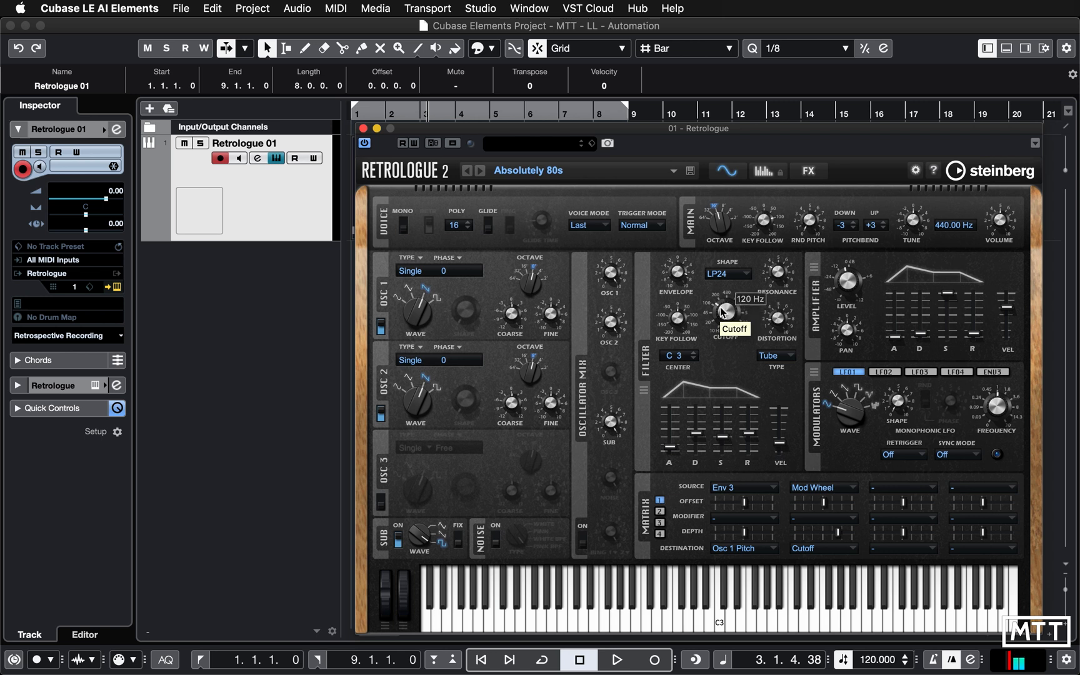
{"action": "left_click_drag", "start_coordinate": [723, 308], "coordinate": [729, 360]}
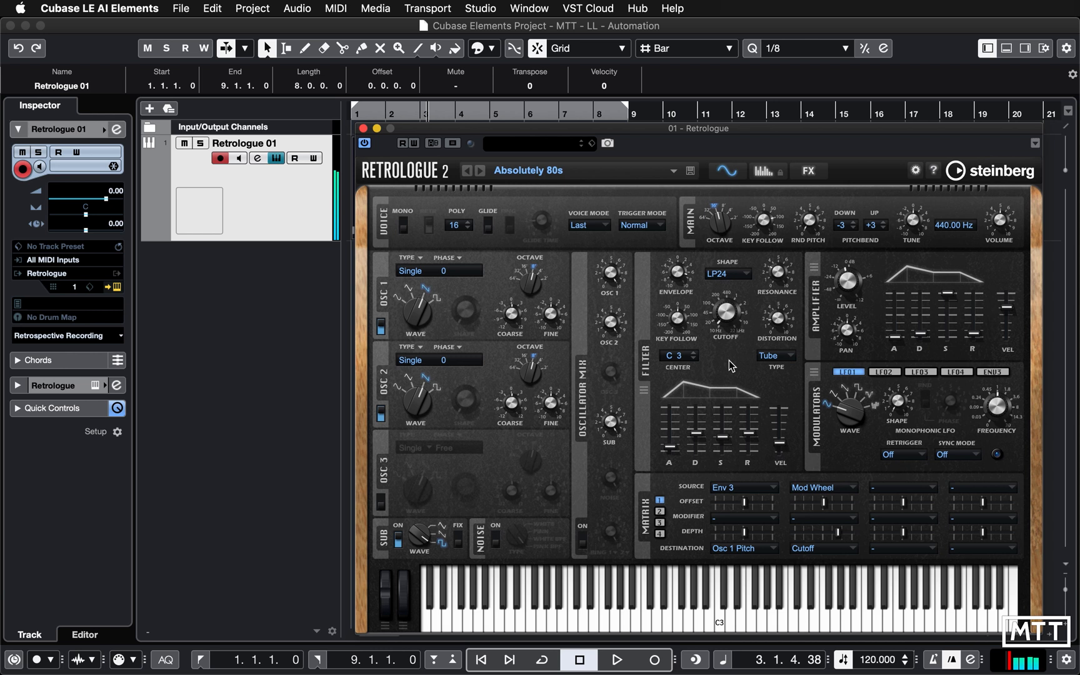
{"action": "mouse_move", "coordinate": [724, 318]}
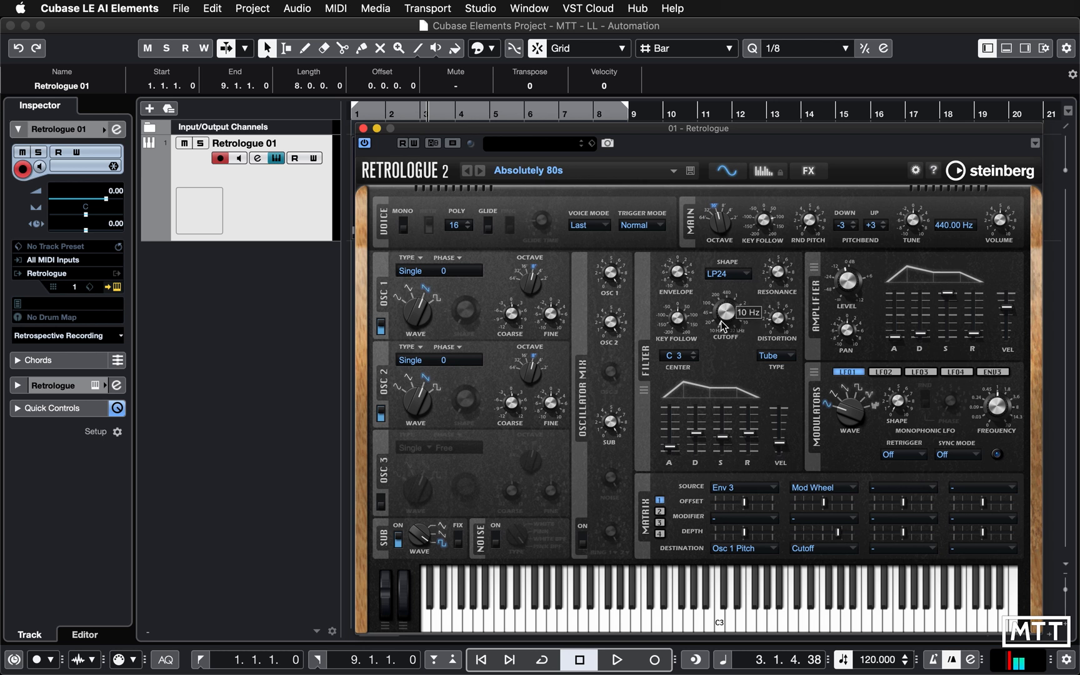
Record a rising filter cutoff sweep as automation from the project start, switching automation writing on for the pass and off again
{"action": "left_click", "coordinate": [481, 660]}
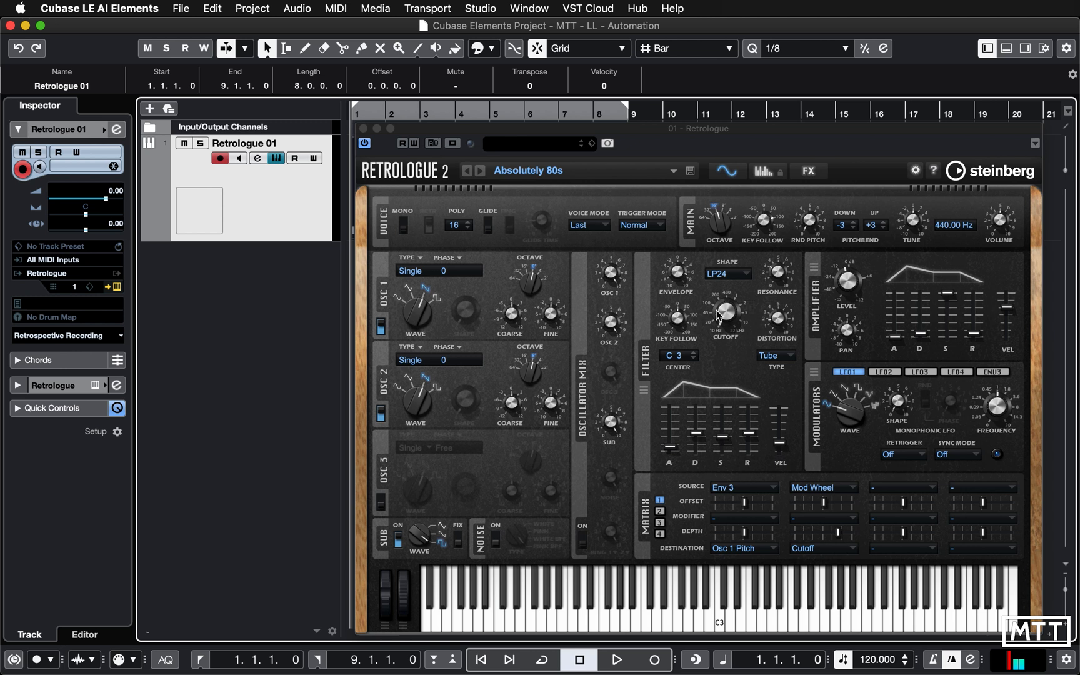
{"action": "left_click", "coordinate": [414, 144]}
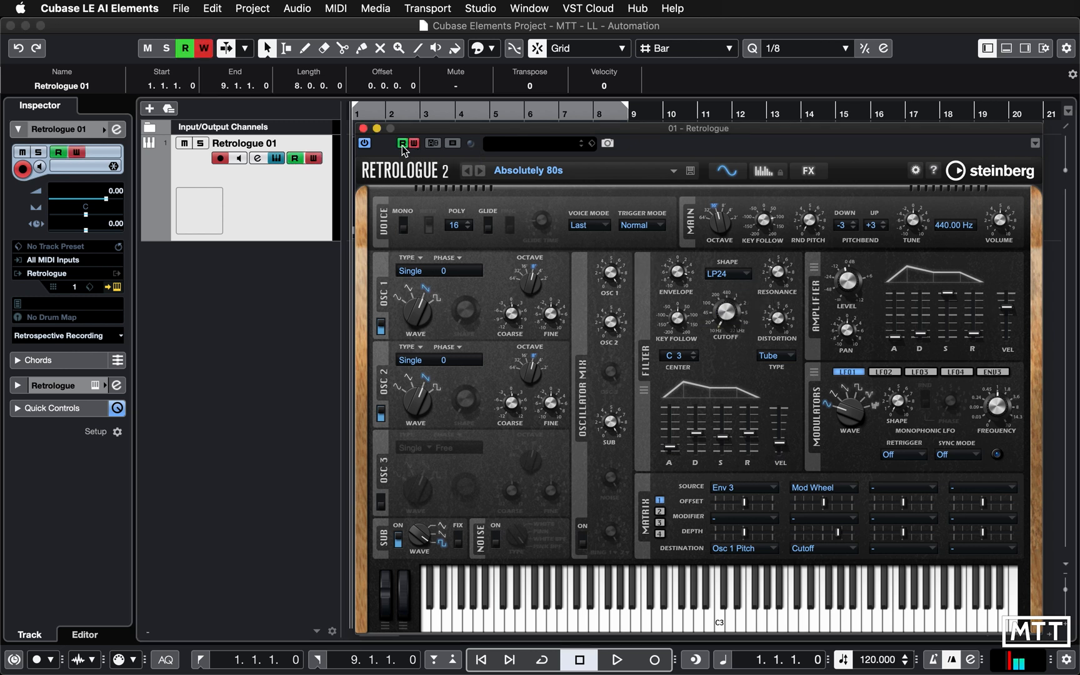
{"action": "left_click", "coordinate": [617, 660]}
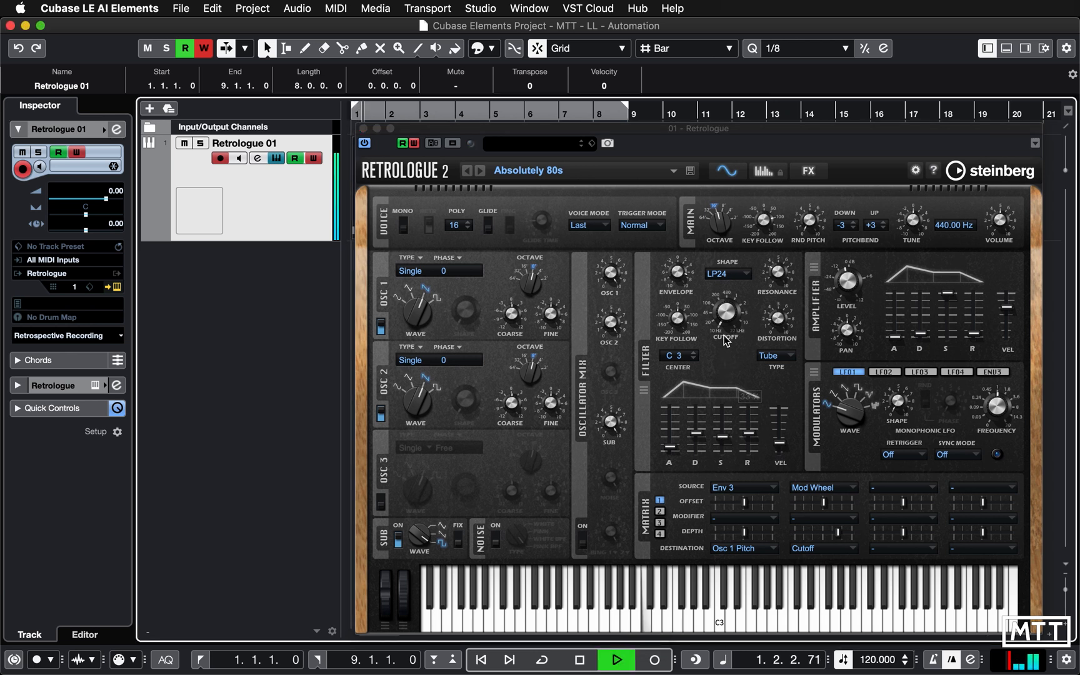
{"action": "left_click_drag", "start_coordinate": [725, 322], "coordinate": [741, 219]}
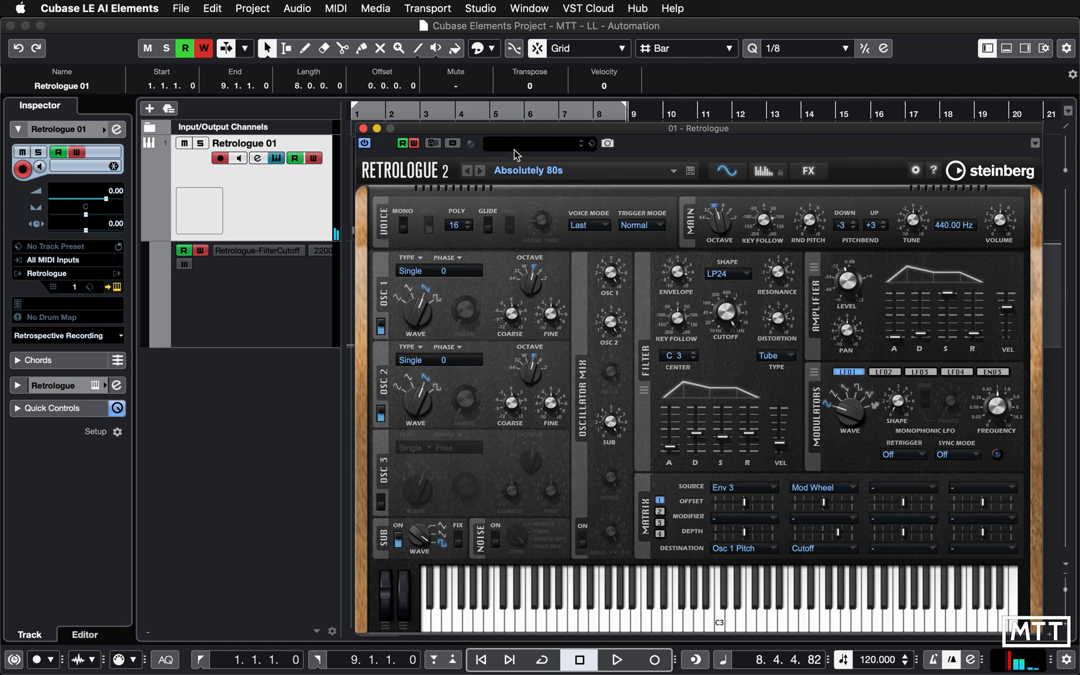
{"action": "left_click", "coordinate": [415, 143]}
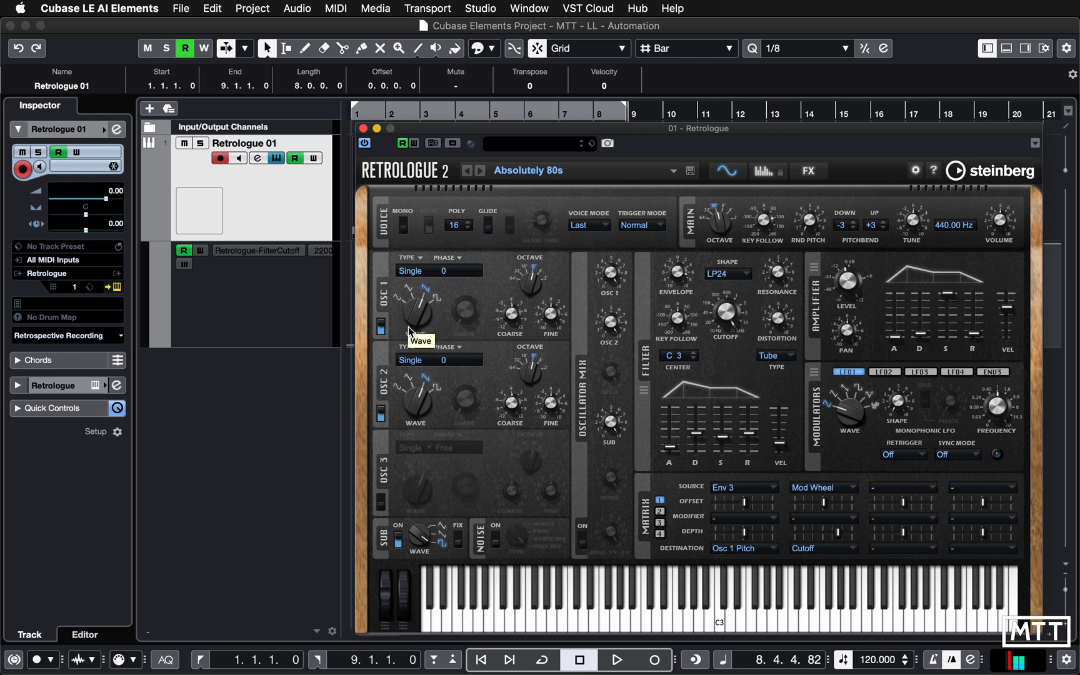
Play the part from the start to hear the recorded filter cutoff automation and stop playback
{"action": "left_click", "coordinate": [482, 661]}
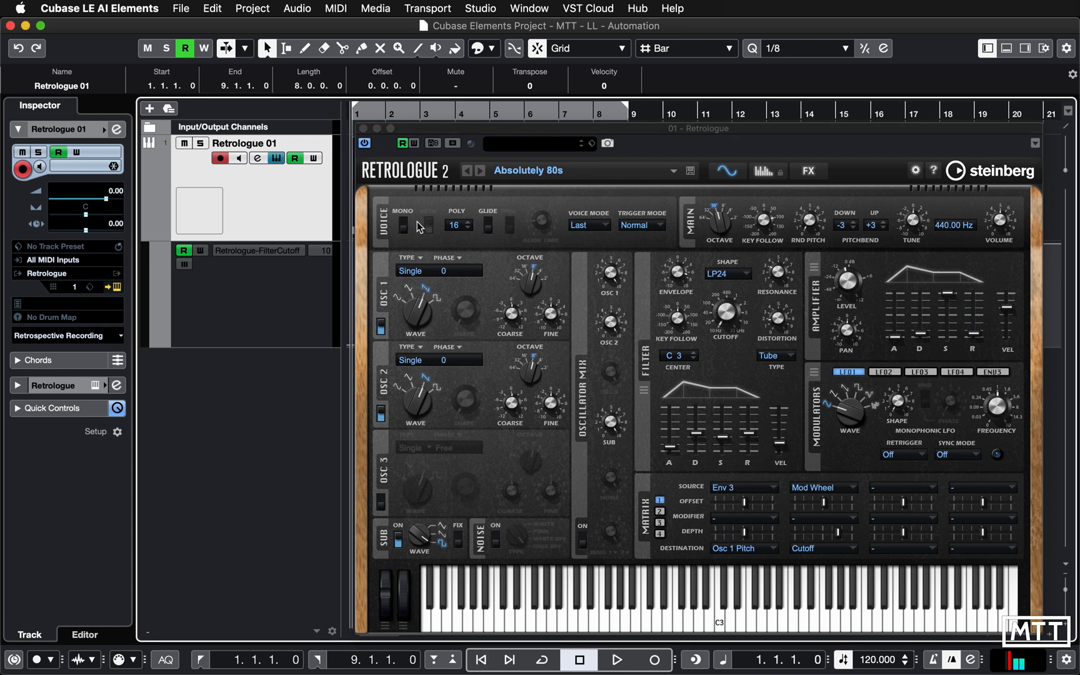
{"action": "mouse_move", "coordinate": [740, 310]}
{"action": "left_click", "coordinate": [619, 661]}
{"action": "mouse_move", "coordinate": [723, 324]}
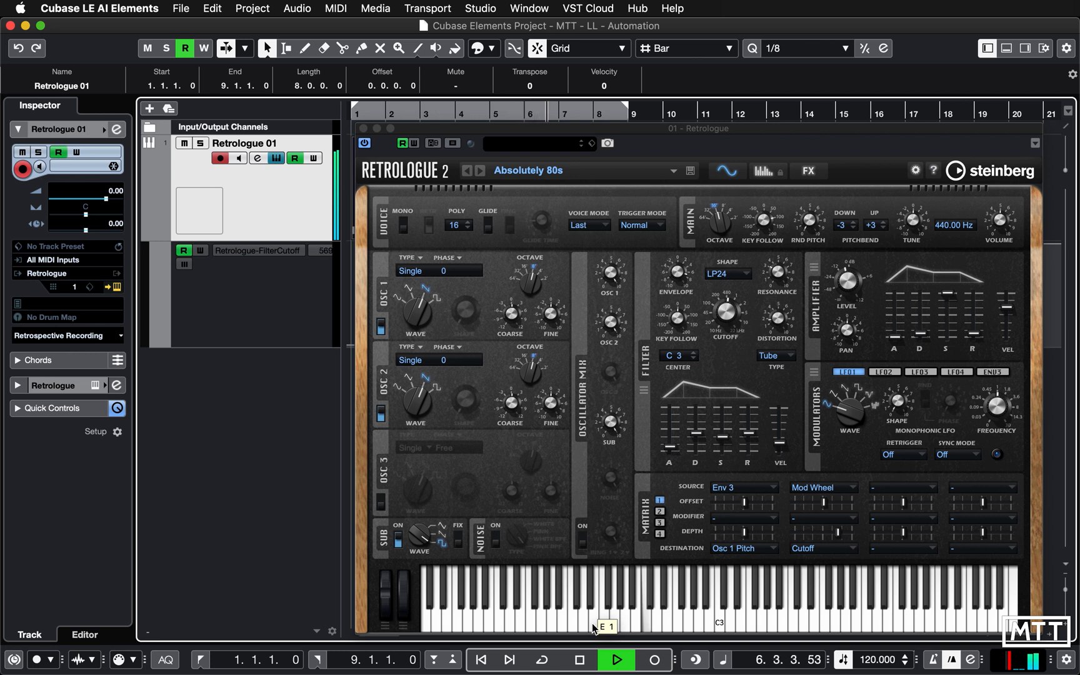
{"action": "left_click", "coordinate": [581, 661]}
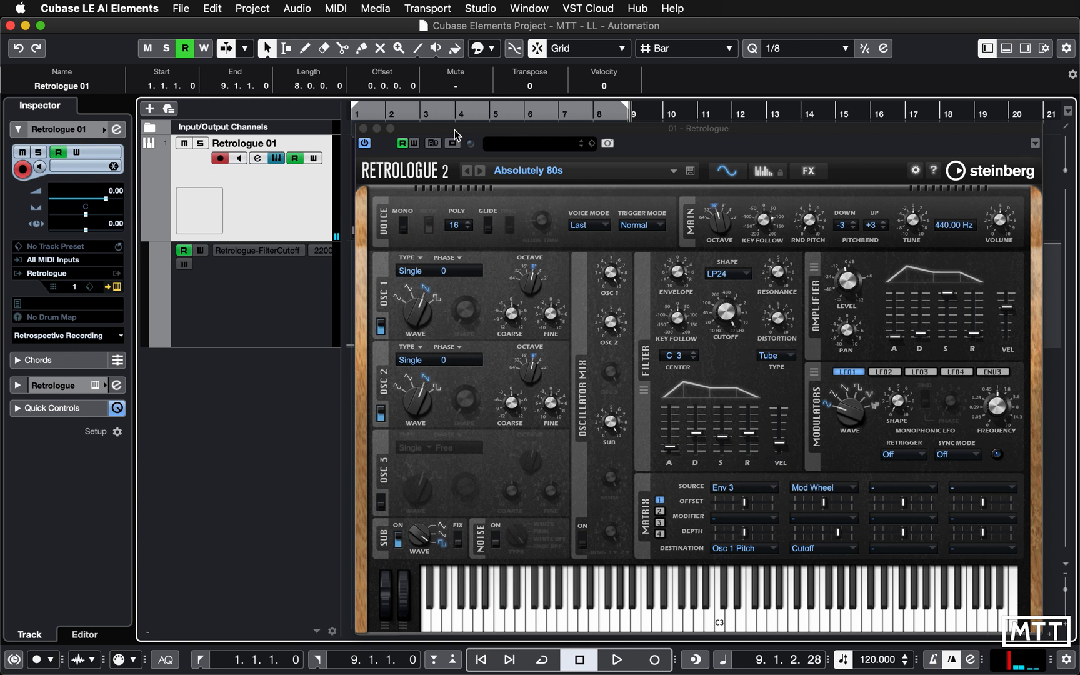
Examine the recorded filter cutoff curve behind the Retrologue window and check the available undo action
{"action": "left_click_drag", "start_coordinate": [455, 130], "coordinate": [497, 372]}
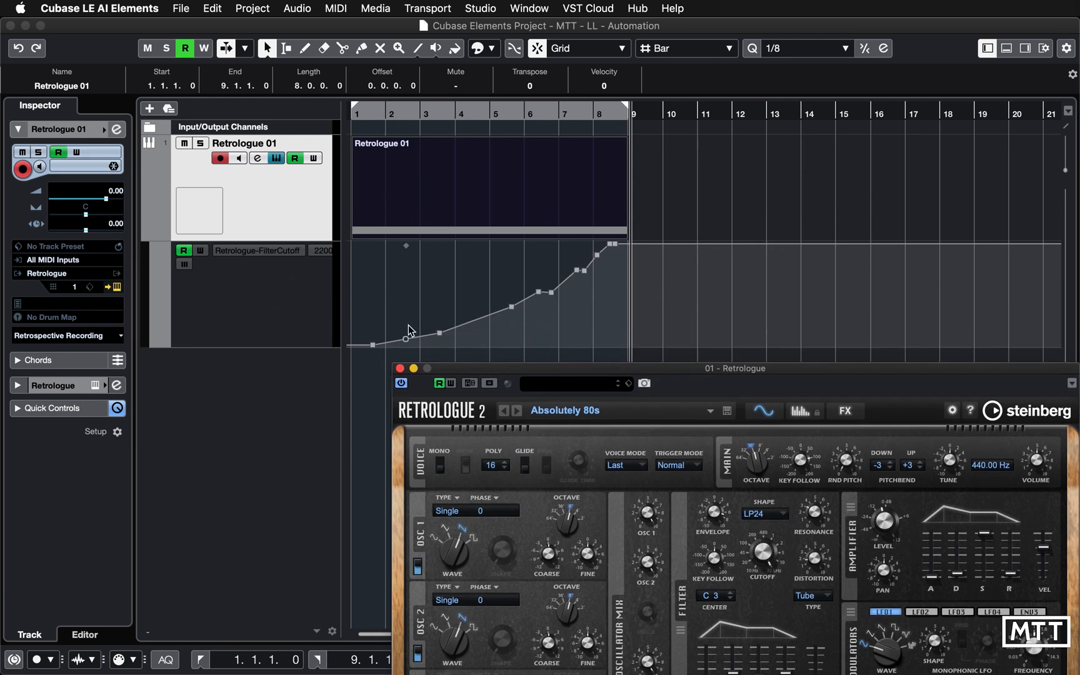
{"action": "left_click_drag", "start_coordinate": [490, 368], "coordinate": [453, 127]}
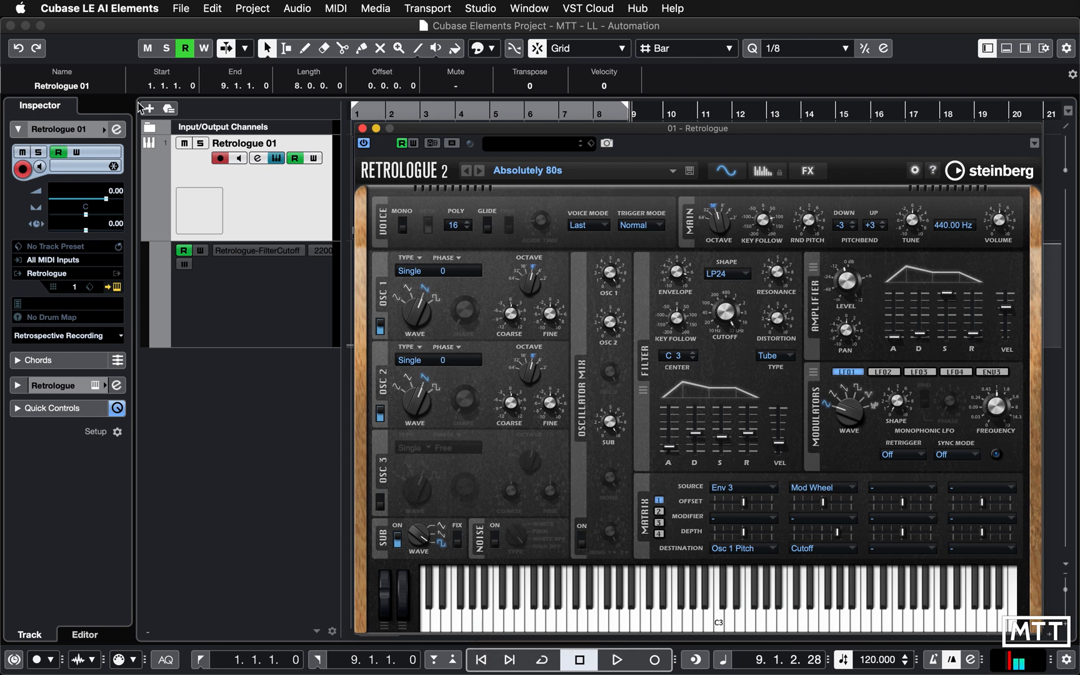
{"action": "left_click", "coordinate": [213, 8]}
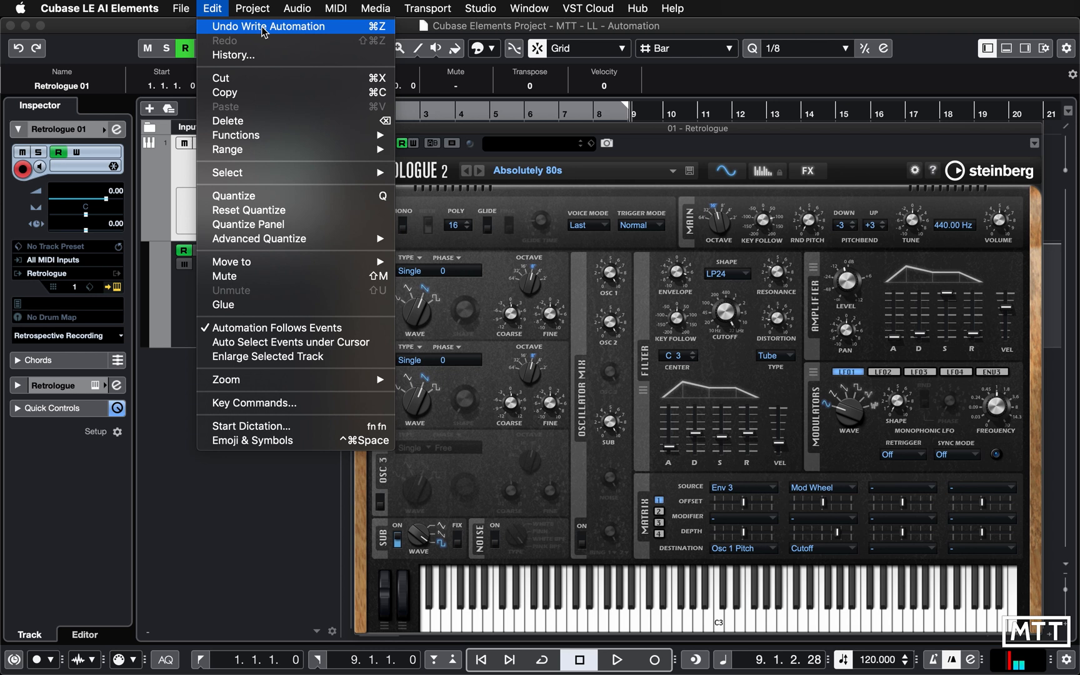
{"action": "left_click", "coordinate": [181, 427]}
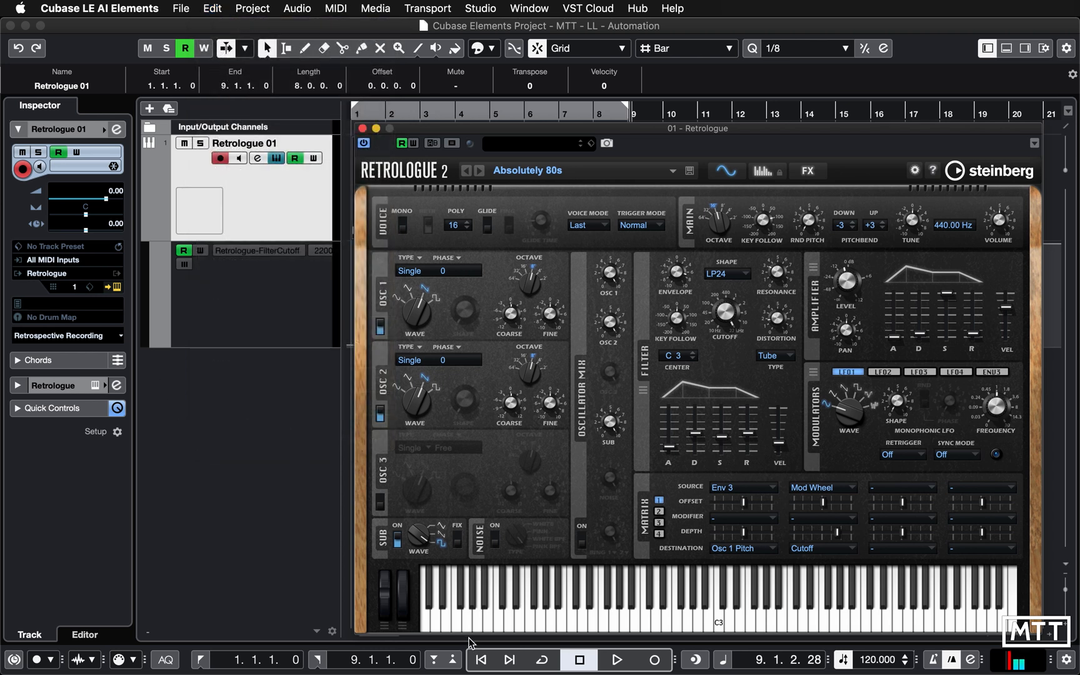
Record filter resonance automation from the project start, ending at about 4, with automation writing enabled only for this pass
{"action": "left_click", "coordinate": [476, 667]}
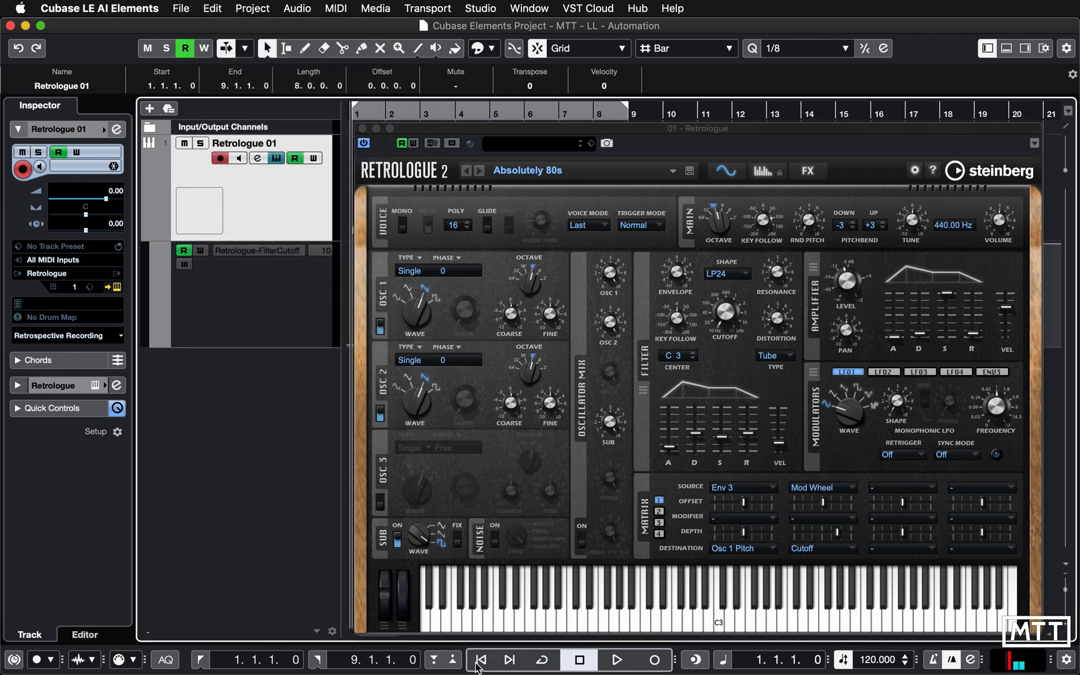
{"action": "mouse_move", "coordinate": [785, 275]}
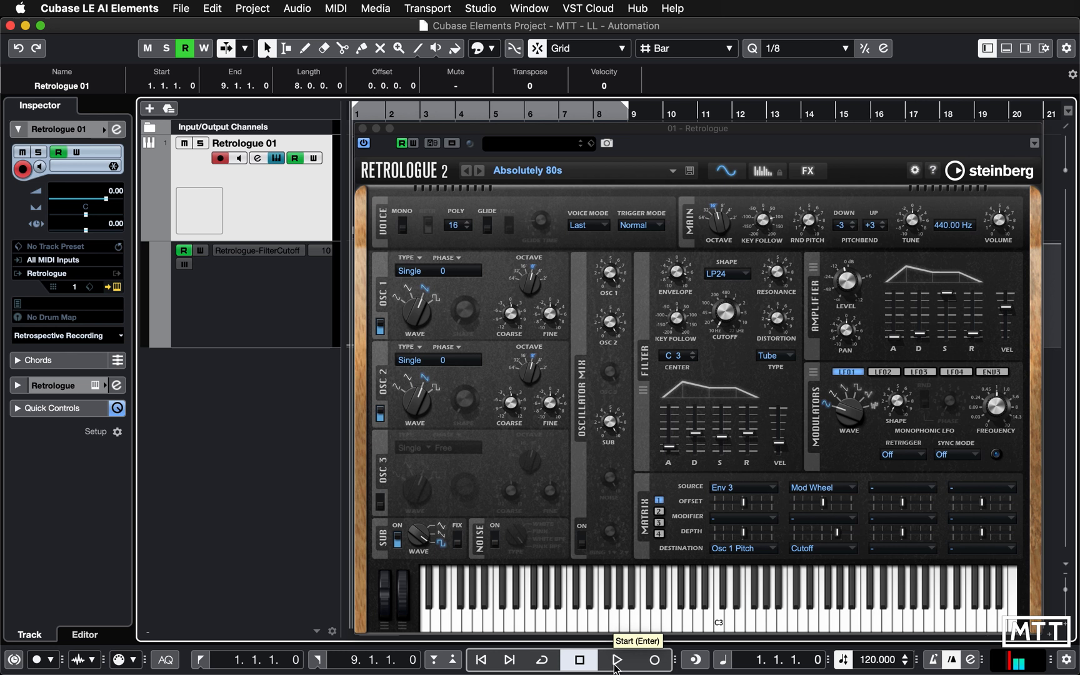
{"action": "left_click", "coordinate": [413, 143]}
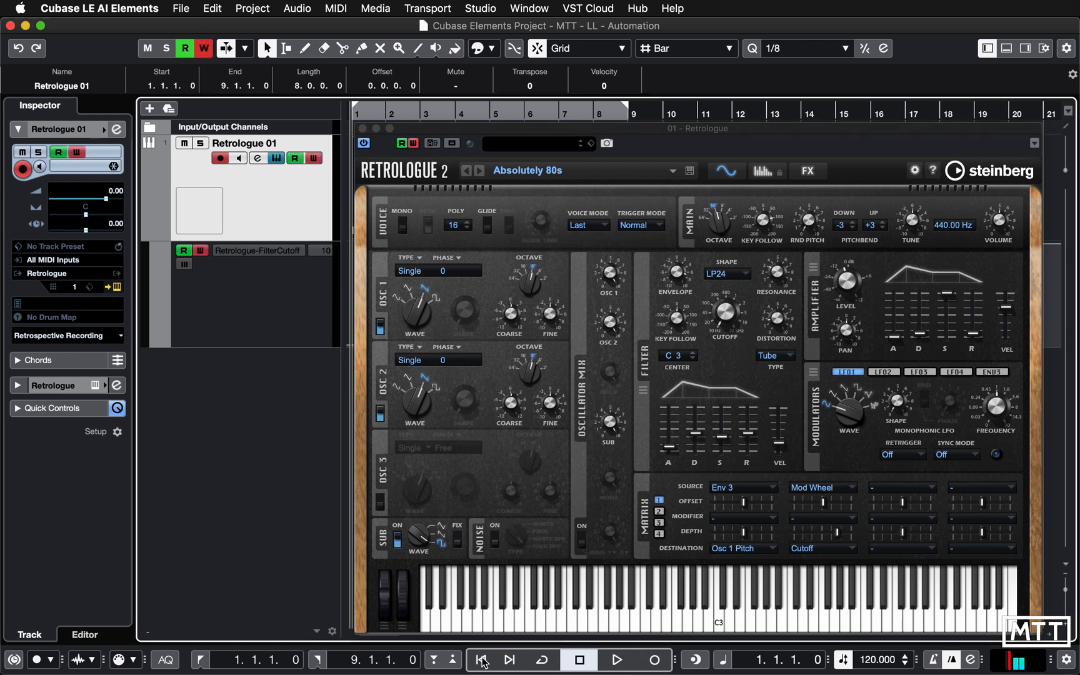
{"action": "left_click", "coordinate": [616, 663]}
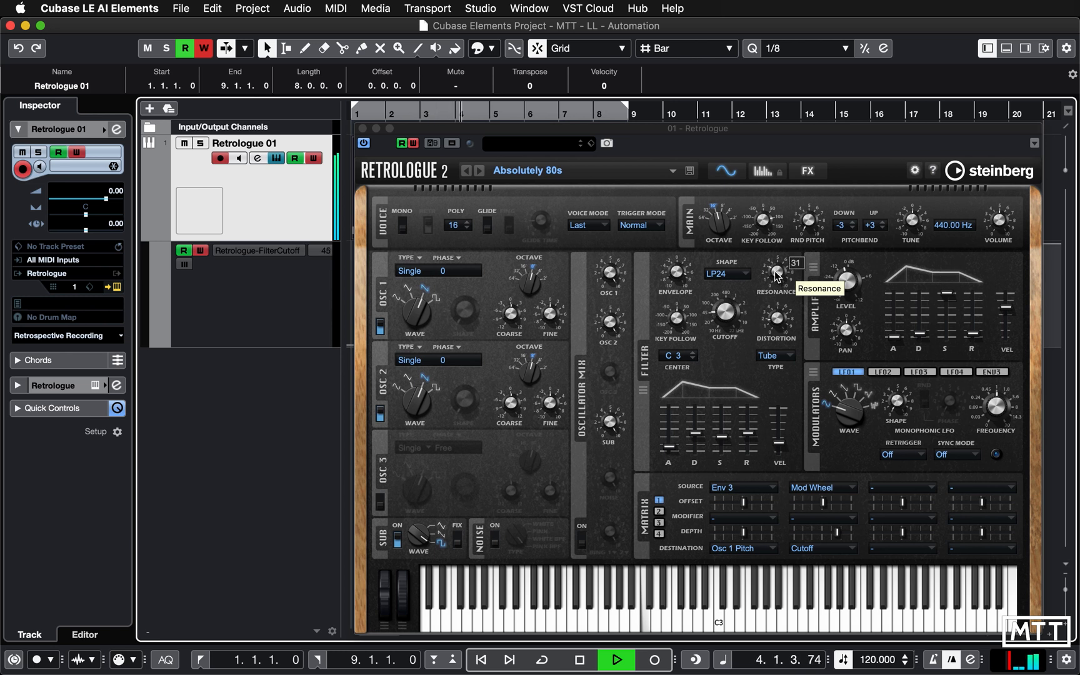
{"action": "left_click_drag", "start_coordinate": [776, 273], "coordinate": [769, 310]}
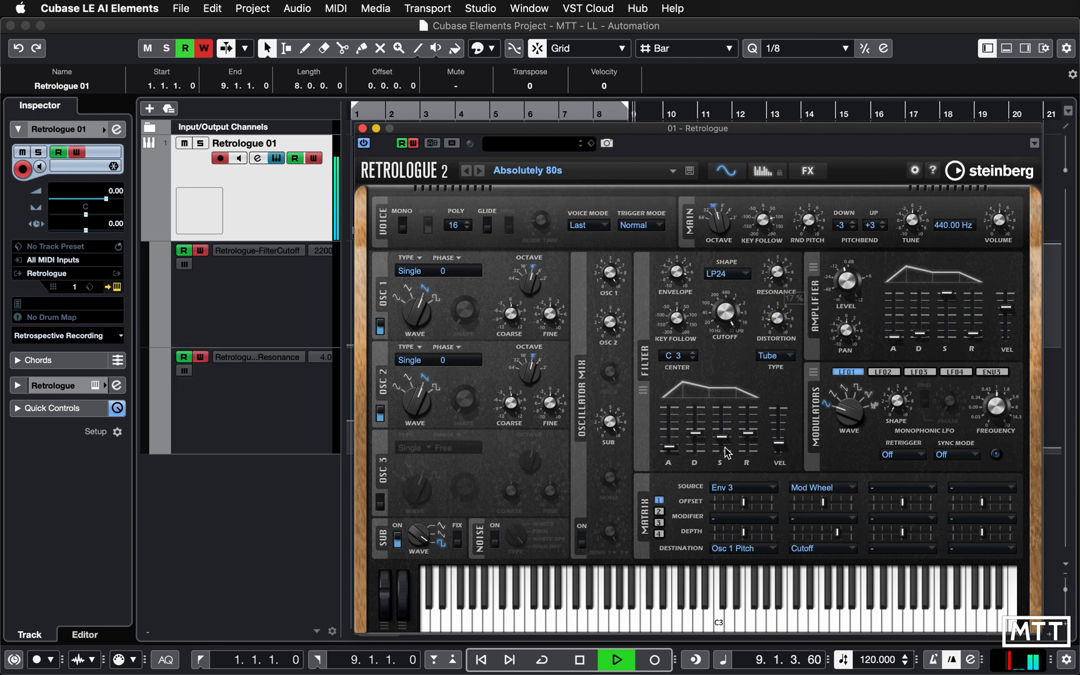
{"action": "left_click", "coordinate": [590, 660]}
{"action": "left_click", "coordinate": [591, 661]}
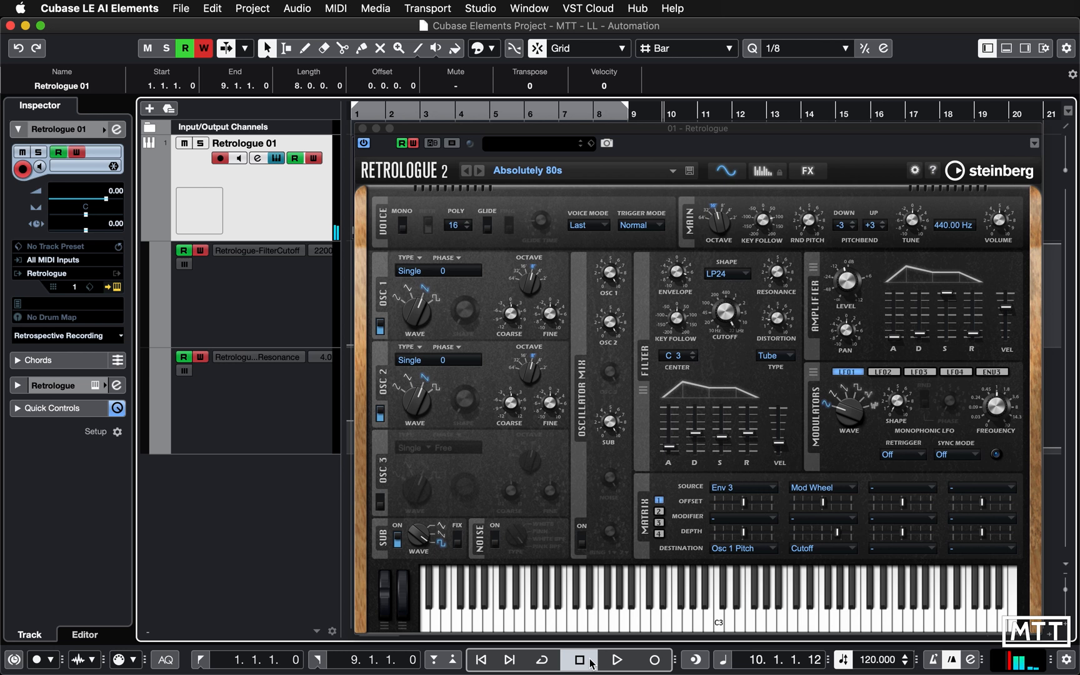
{"action": "left_click", "coordinate": [414, 145]}
Play the part from the start to hear the cutoff and resonance automation together and stop playback
{"action": "left_click", "coordinate": [481, 660]}
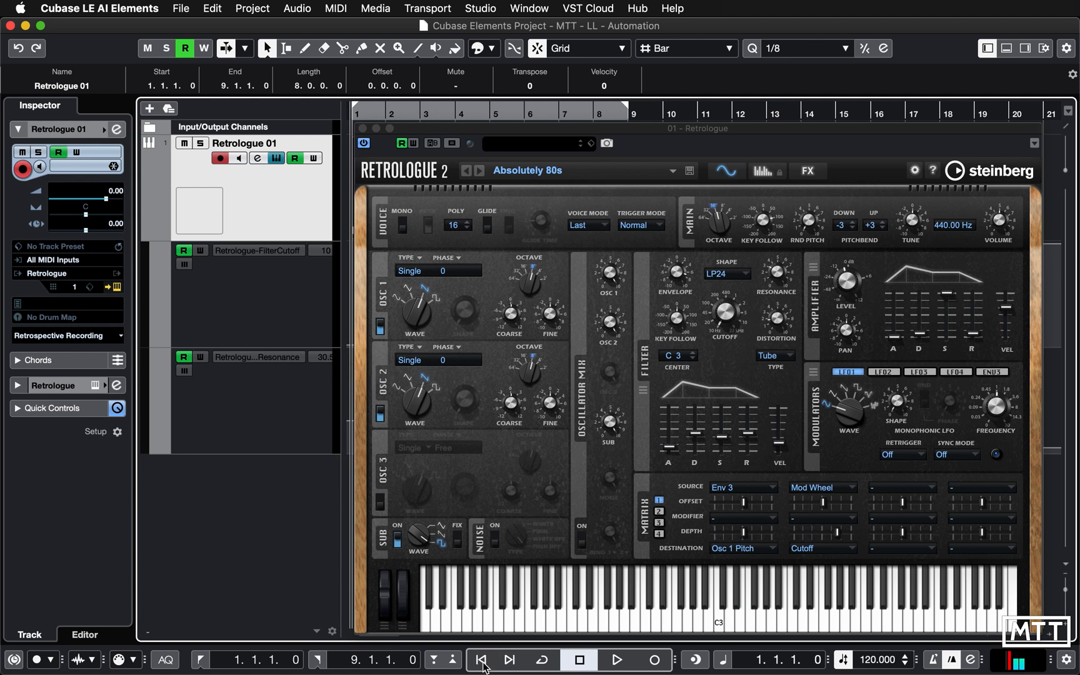
{"action": "left_click", "coordinate": [616, 660]}
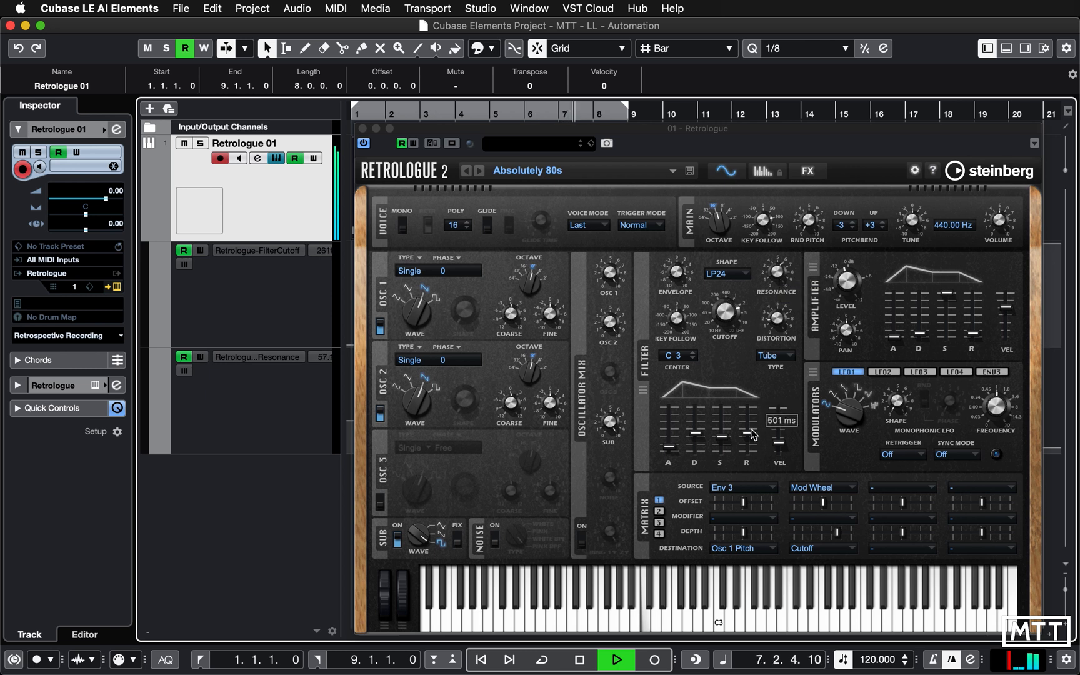
{"action": "left_click", "coordinate": [575, 661]}
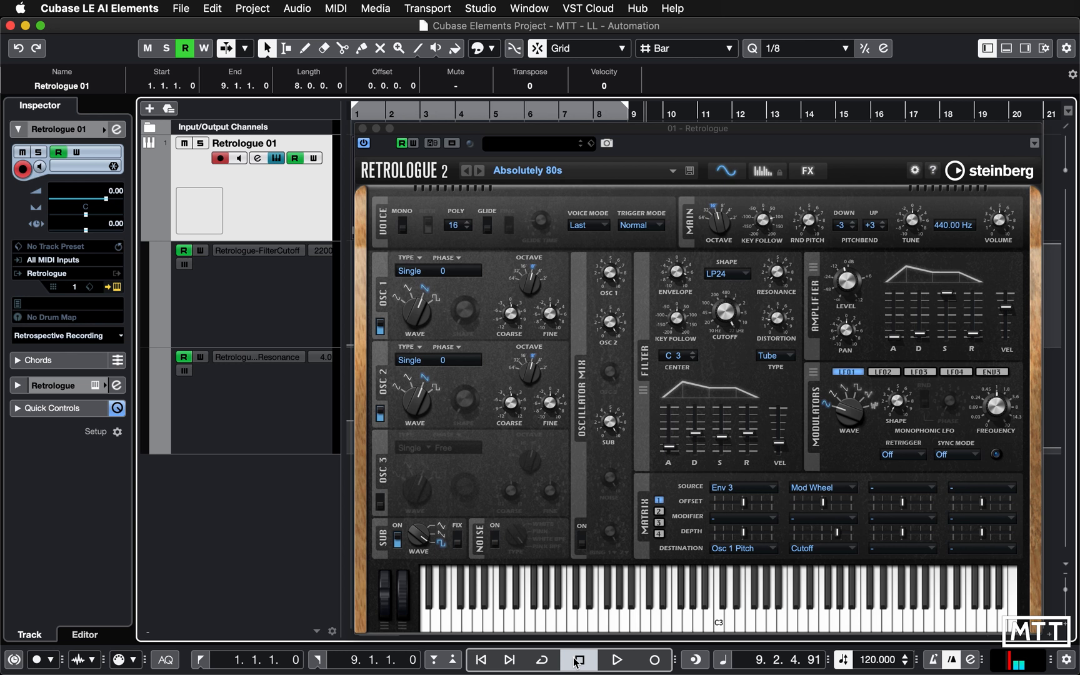
Close the Retrologue editor and open the Retrologue 01 channel settings from the MixConsole
{"action": "left_click", "coordinate": [363, 128]}
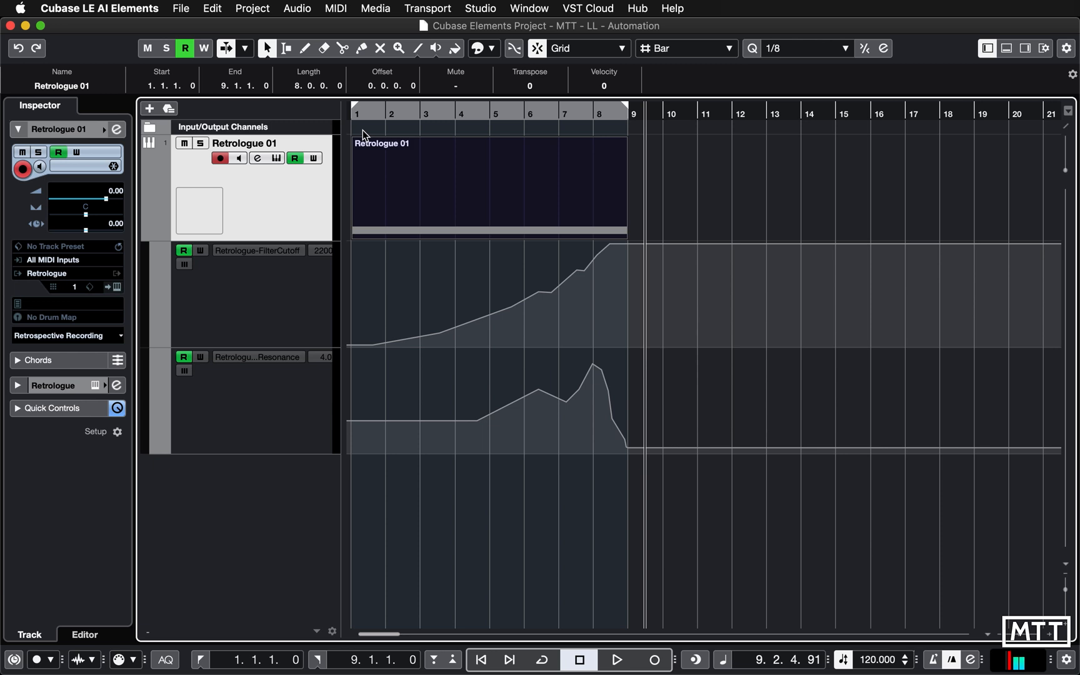
{"action": "key", "text": "F3"}
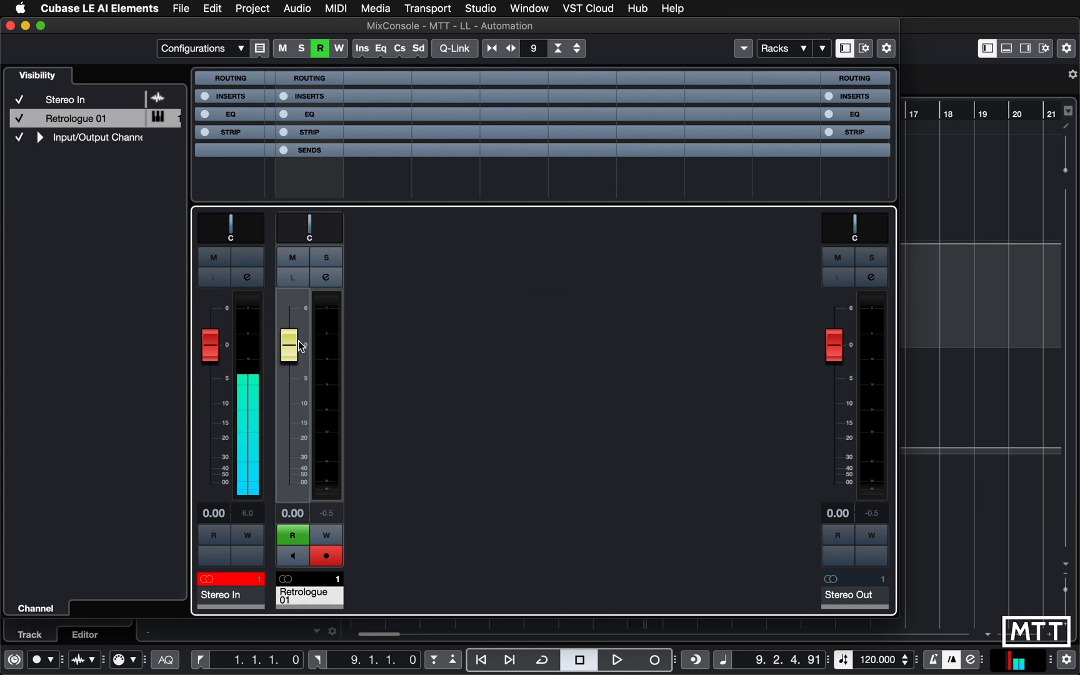
{"action": "left_click", "coordinate": [326, 279]}
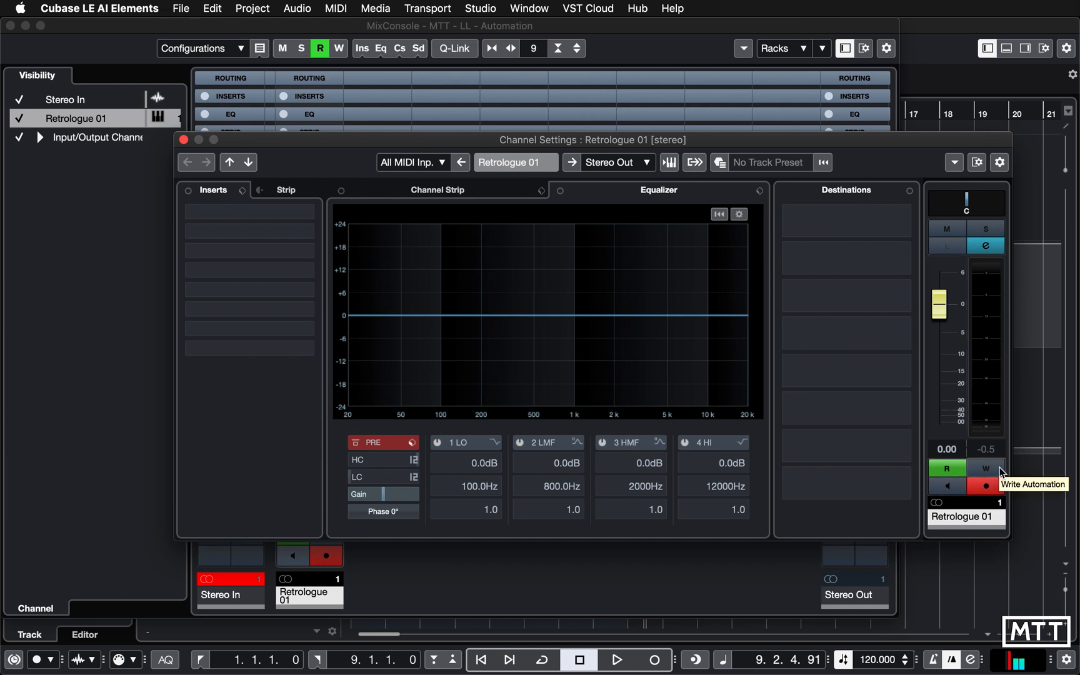
Return the playhead to the project start and reopen the Retrologue 01 channel settings from the MixConsole
{"action": "left_click", "coordinate": [485, 664]}
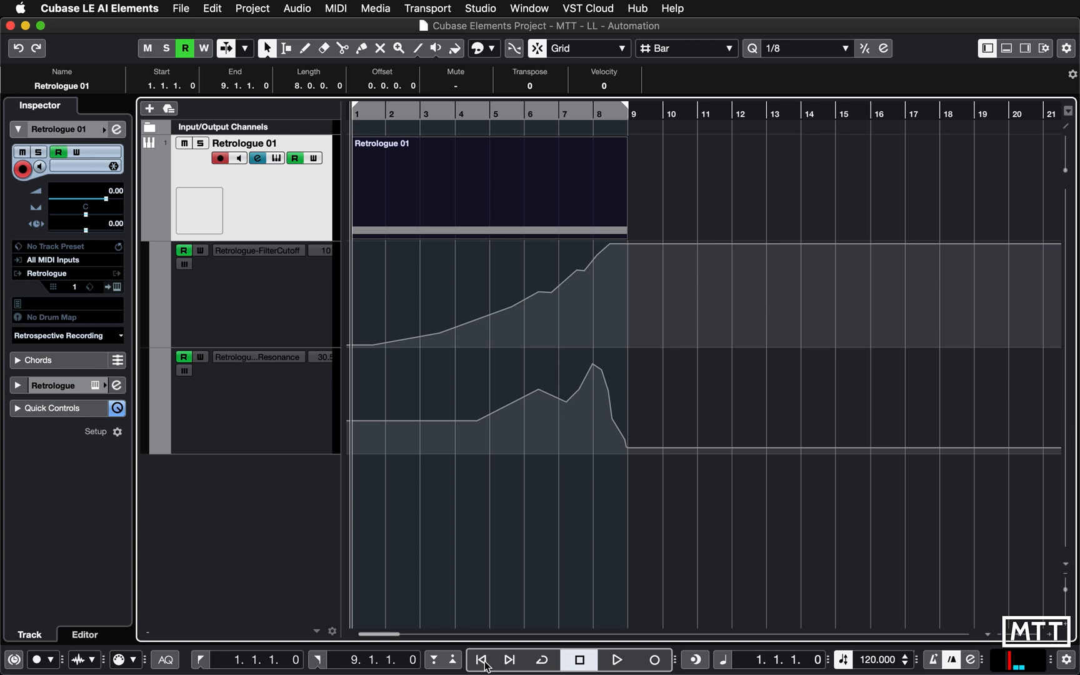
{"action": "key", "text": "F3"}
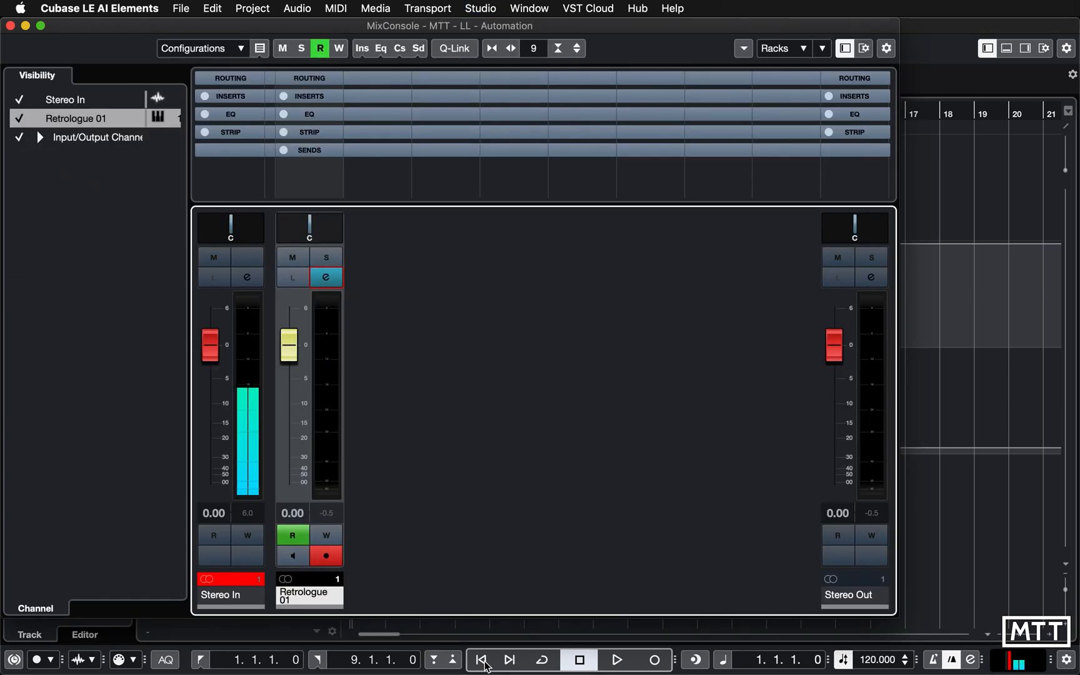
{"action": "left_click", "coordinate": [326, 282]}
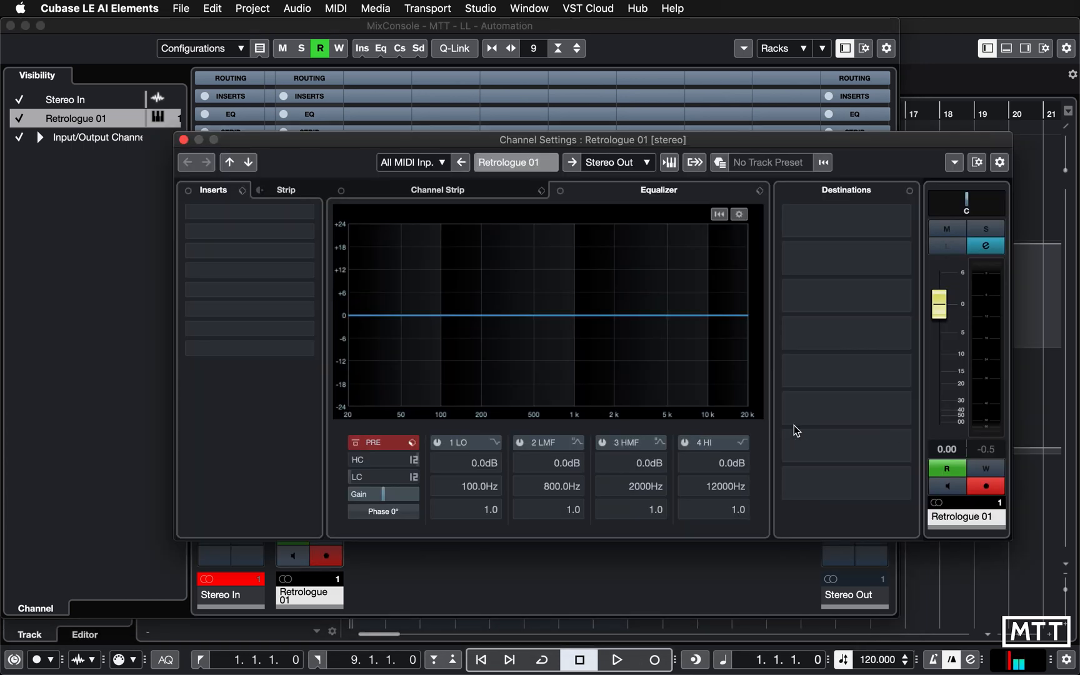
Record volume fader automation for Retrologue 01 from the project start, ending at about -5.53 dB, with automation writing enabled only for this pass
{"action": "left_click", "coordinate": [984, 469]}
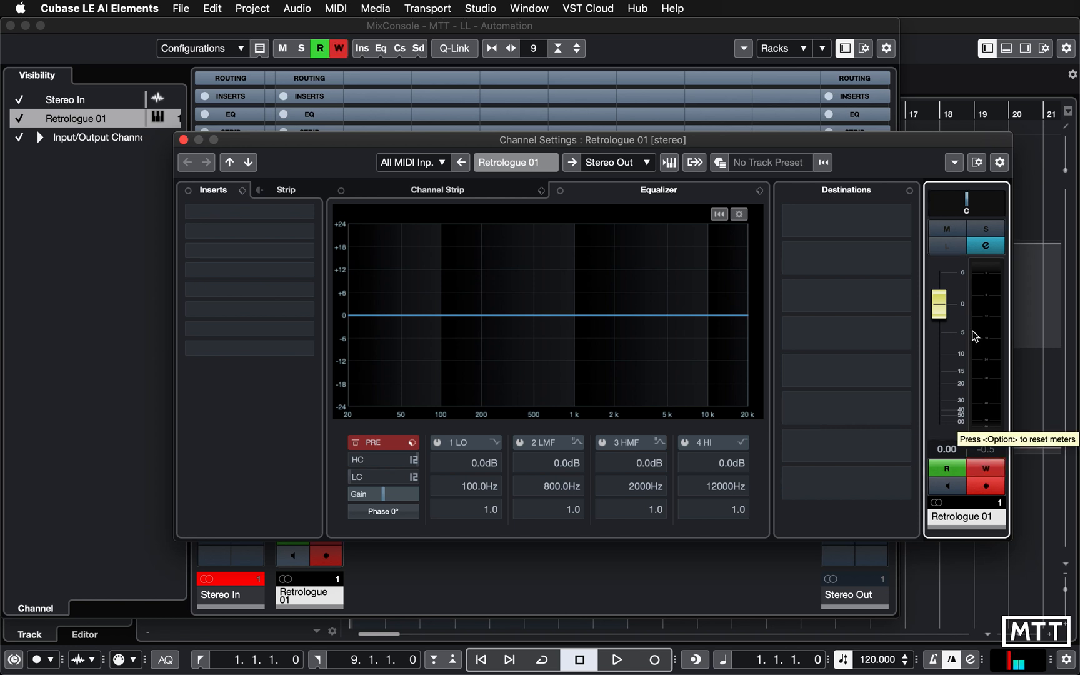
{"action": "key", "text": "space"}
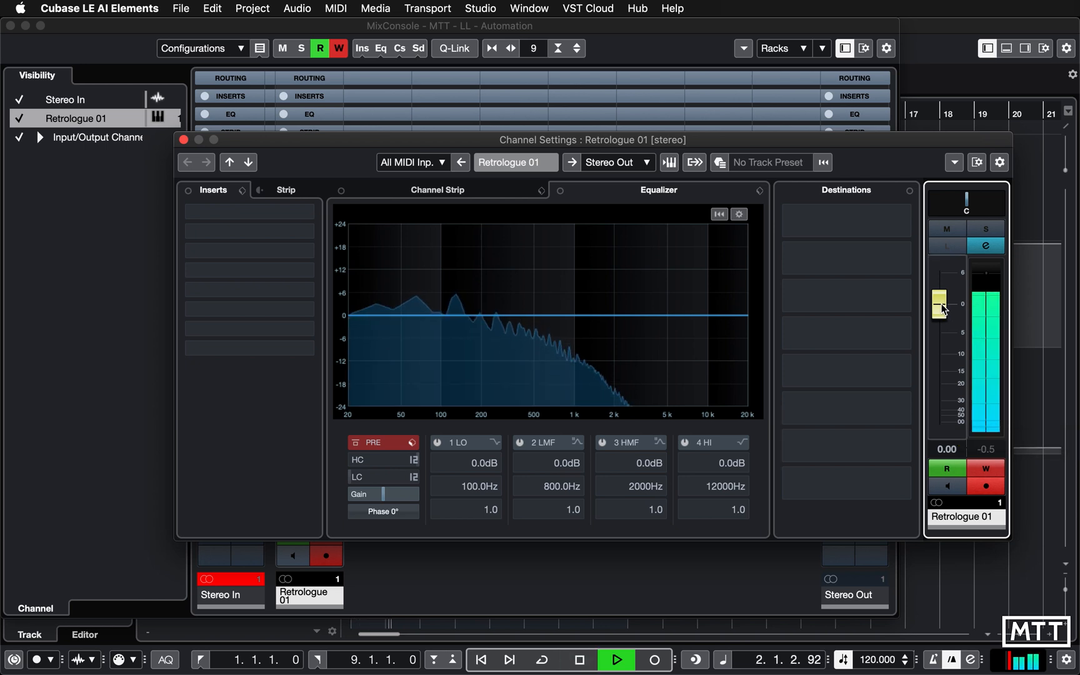
{"action": "left_click_drag", "start_coordinate": [943, 308], "coordinate": [950, 341]}
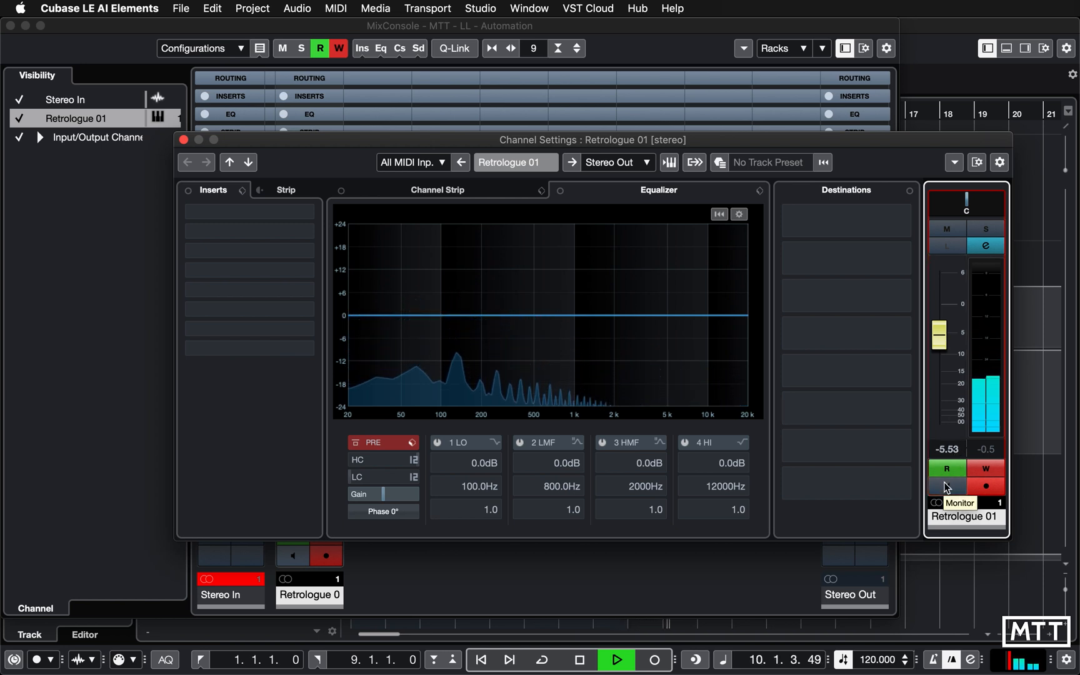
{"action": "key", "text": "space"}
{"action": "left_click", "coordinate": [986, 470]}
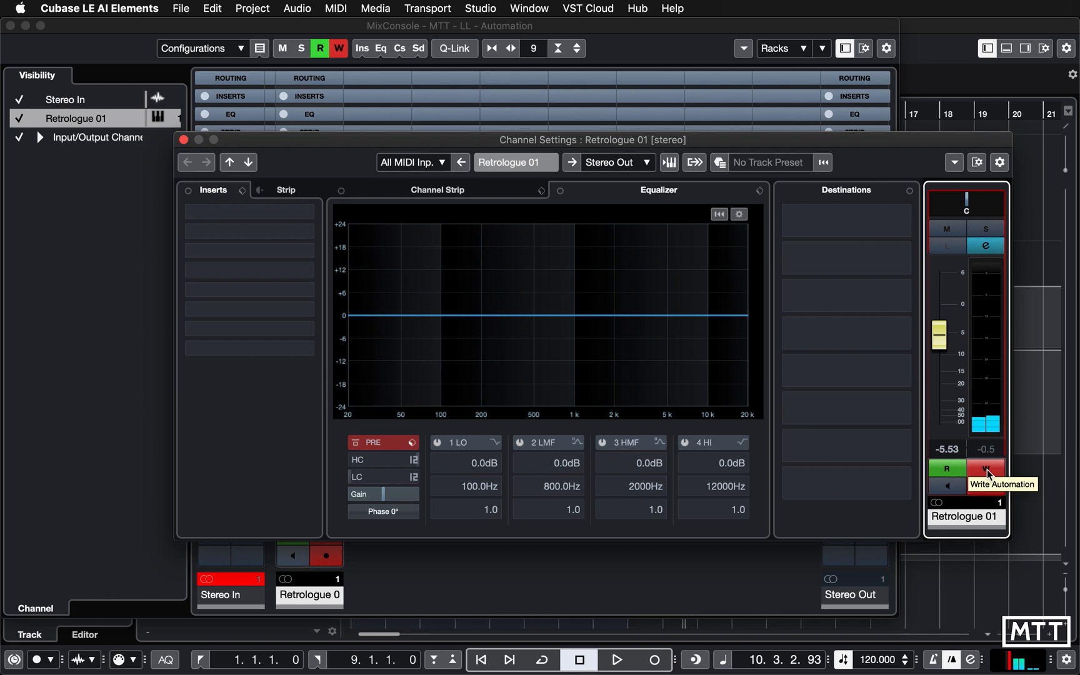
Play the part from the project start to review the recorded volume fader automation and stop playback
{"action": "key", "text": "Home"}
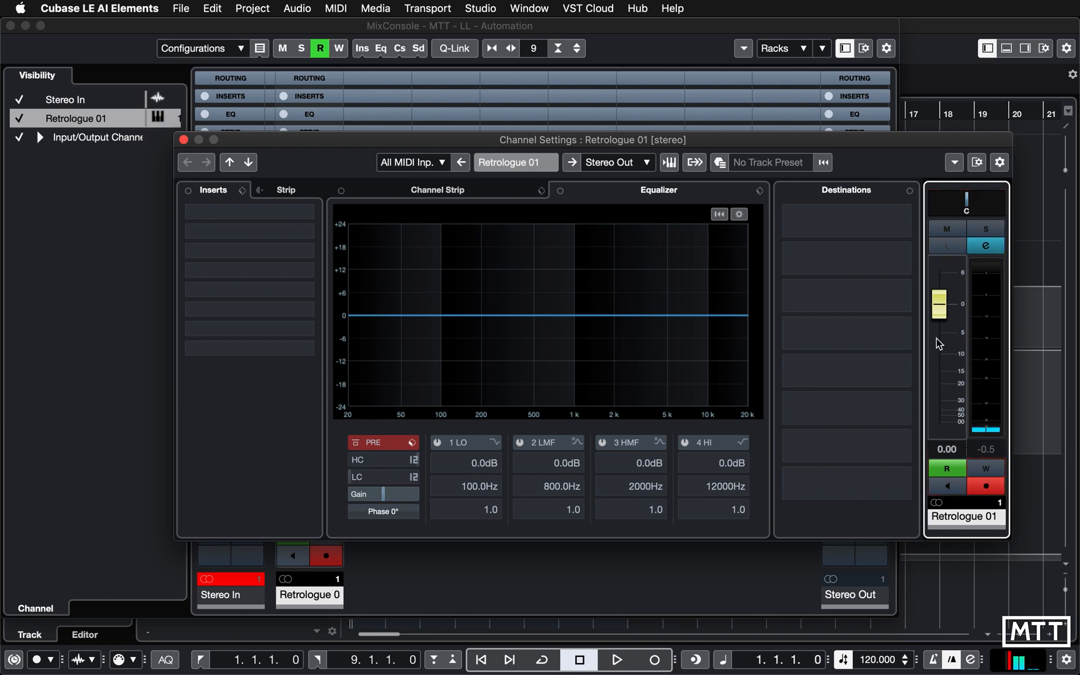
{"action": "key", "text": "space"}
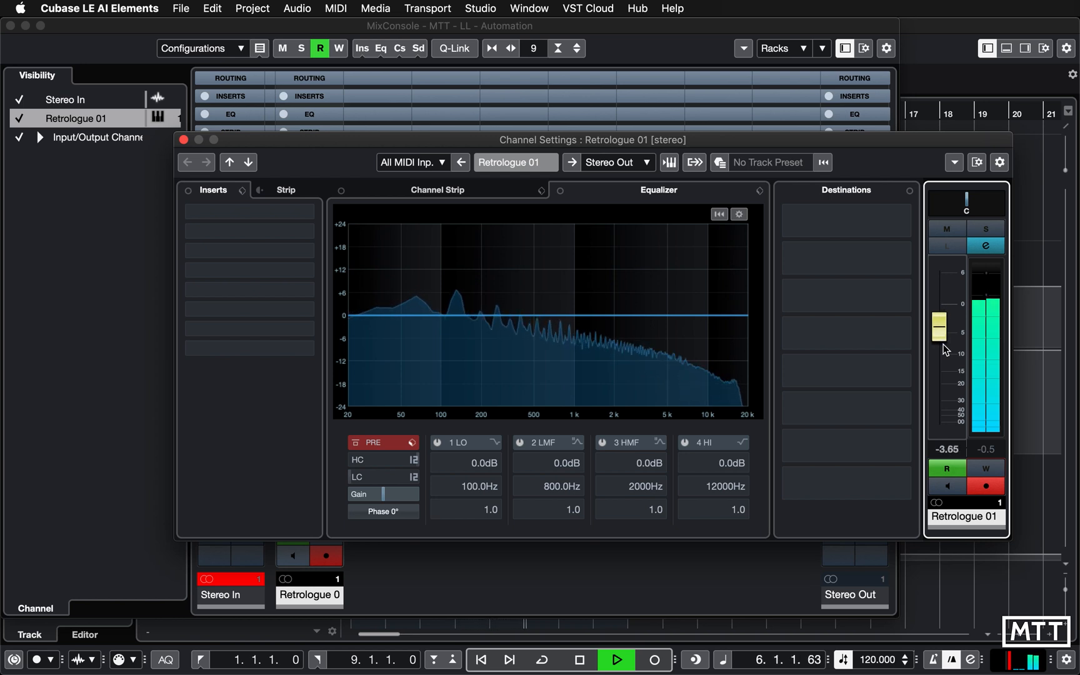
{"action": "key", "text": "space"}
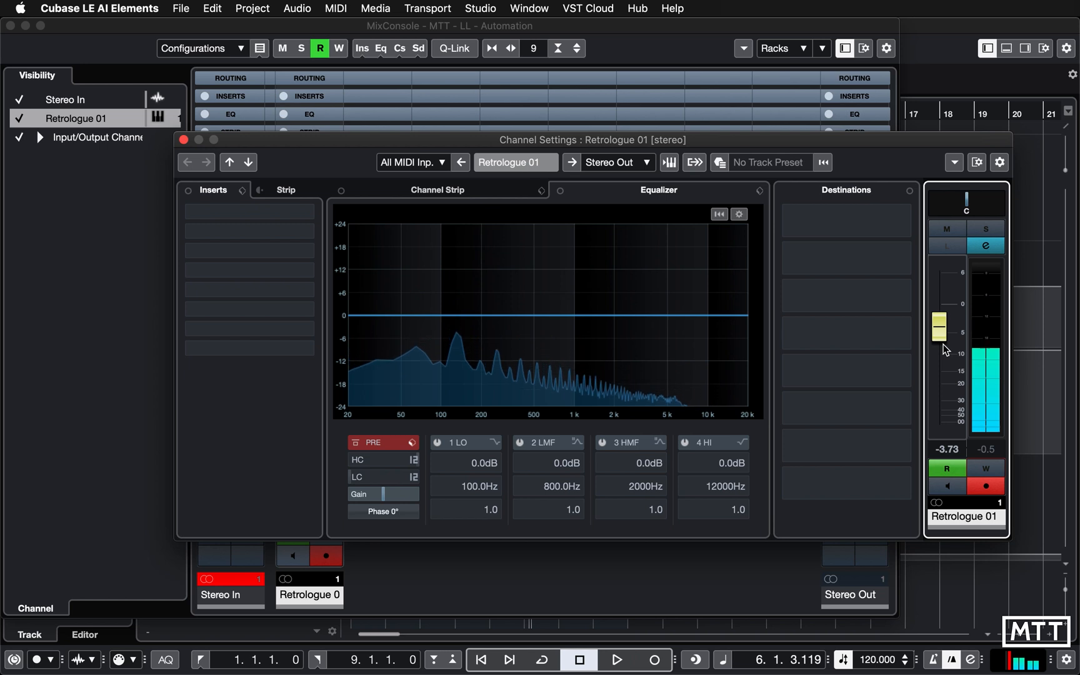